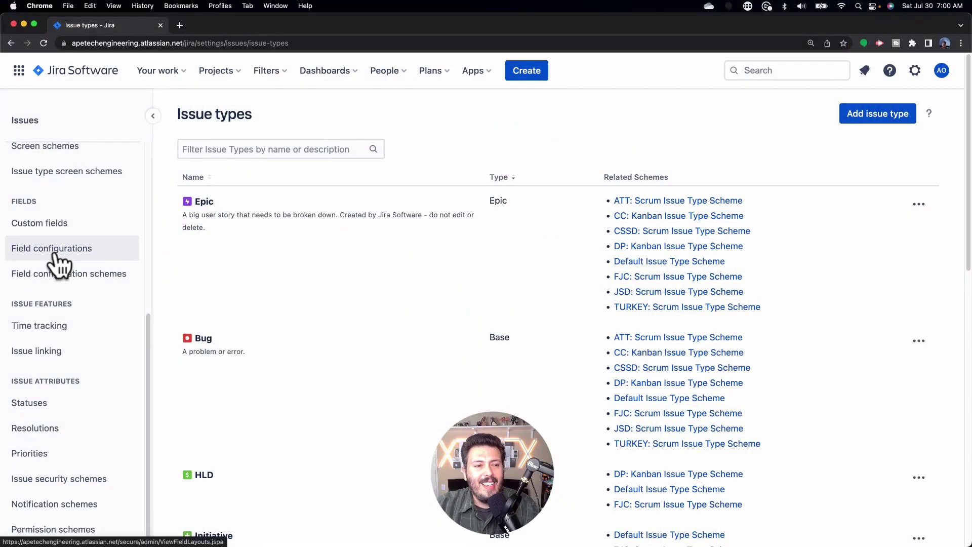
Open the JSD Field Configuration Scheme from the field configurations overview and check which projects share it.
click(72, 264)
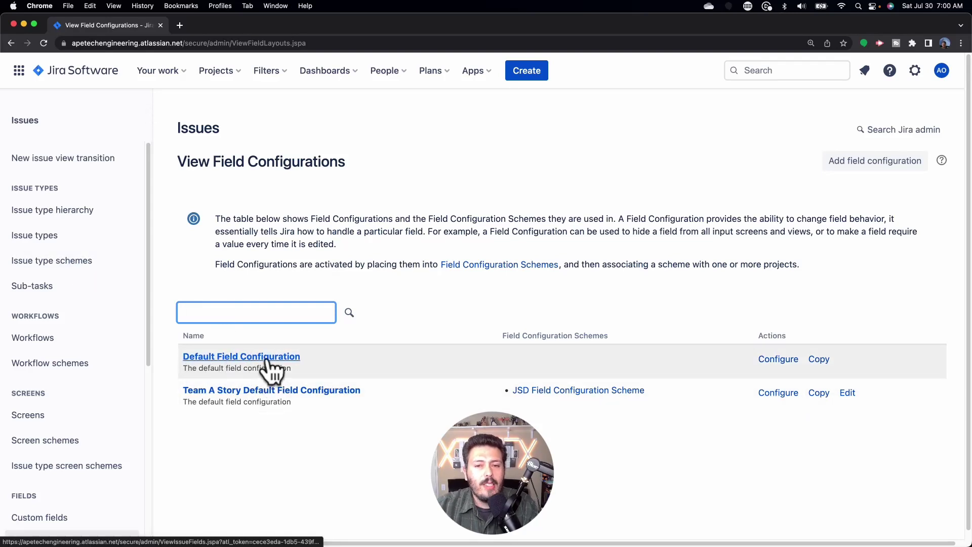
scroll(272, 370, down, 1)
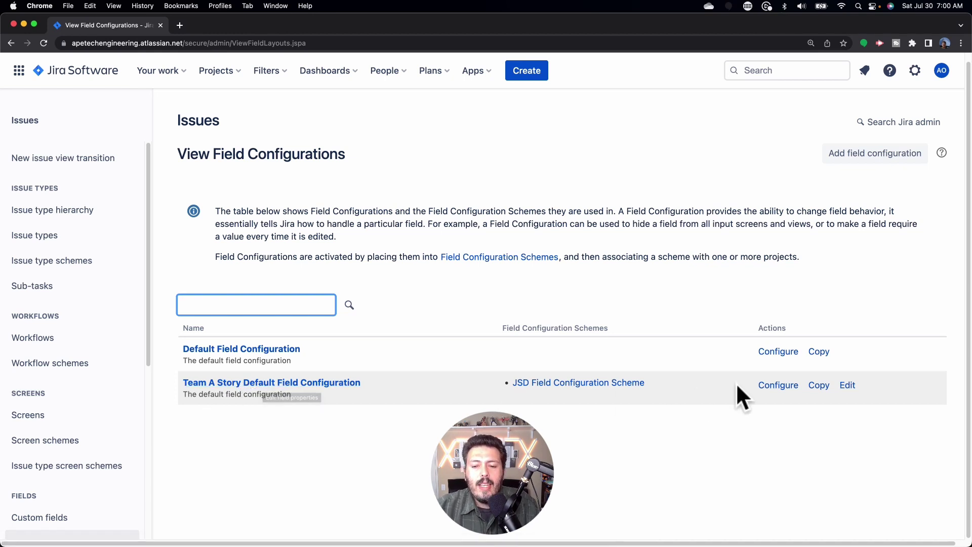
click(574, 390)
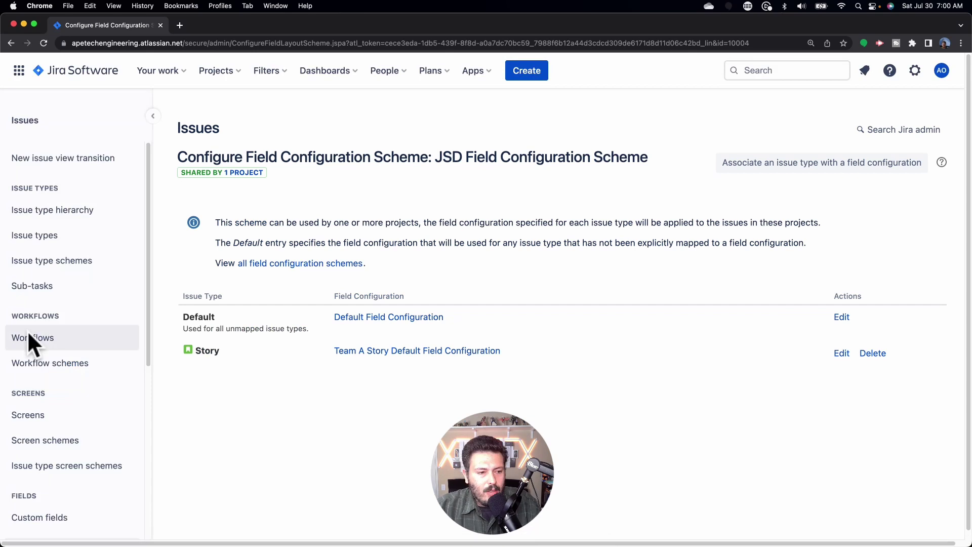
scroll(40, 452, down, 5)
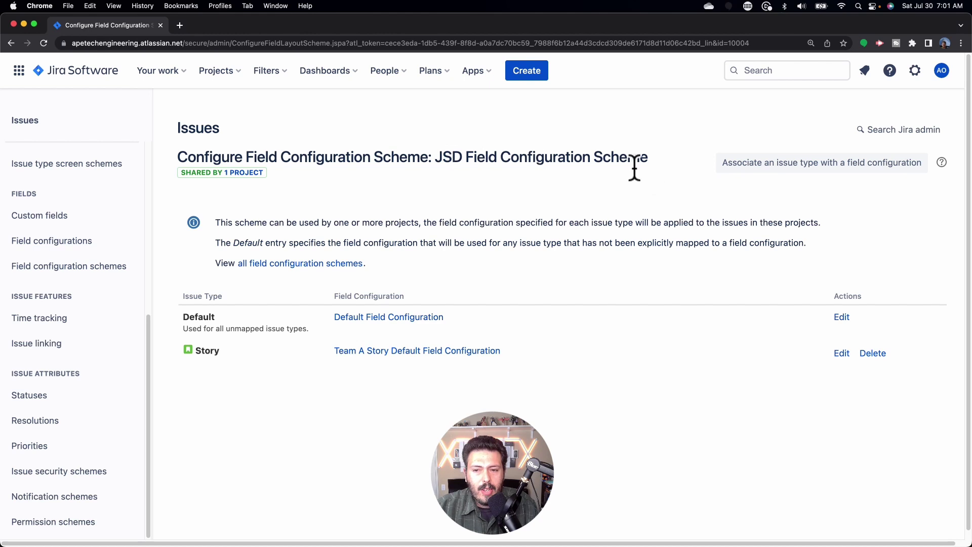
click(251, 173)
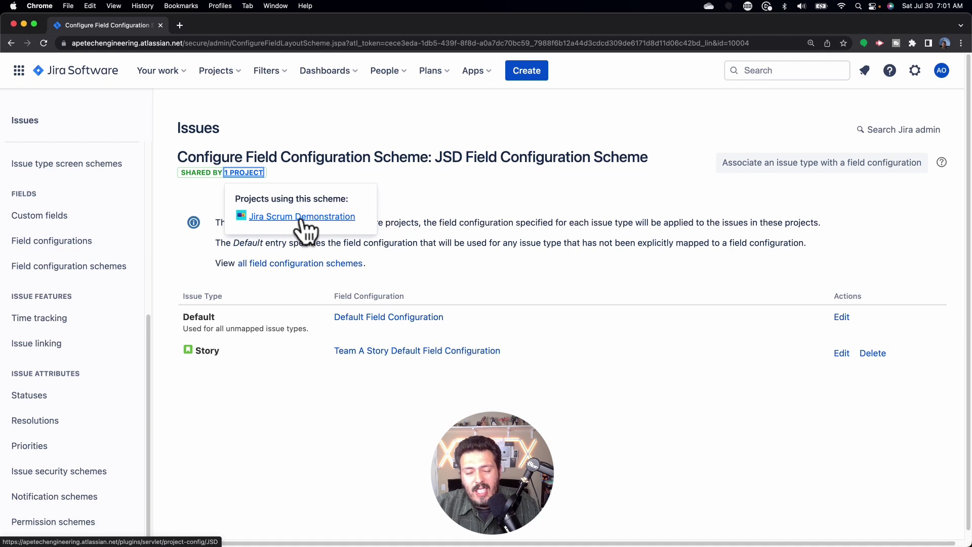
Find the Due date field in the Team A Story Default Field Configuration, make it optional and set it back to required.
click(413, 352)
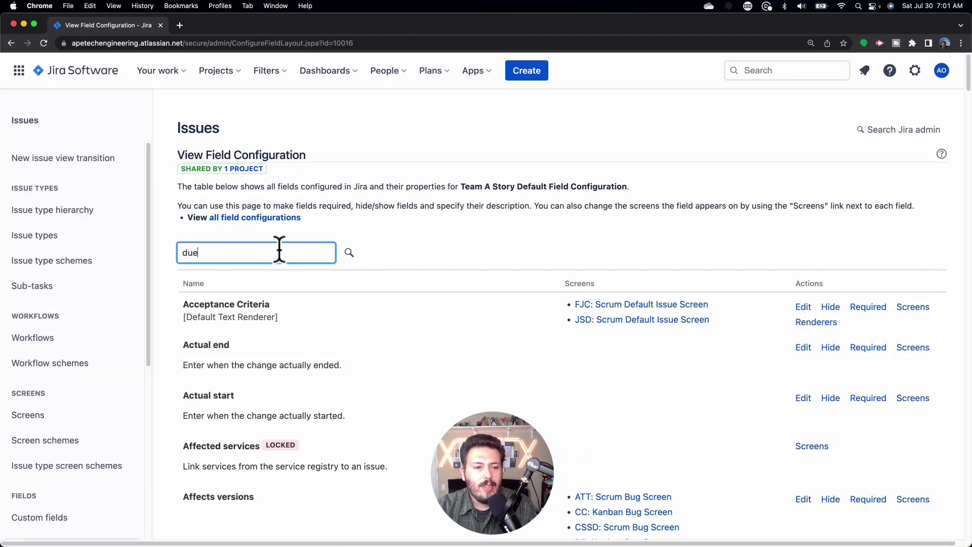
text(due)
key(Return)
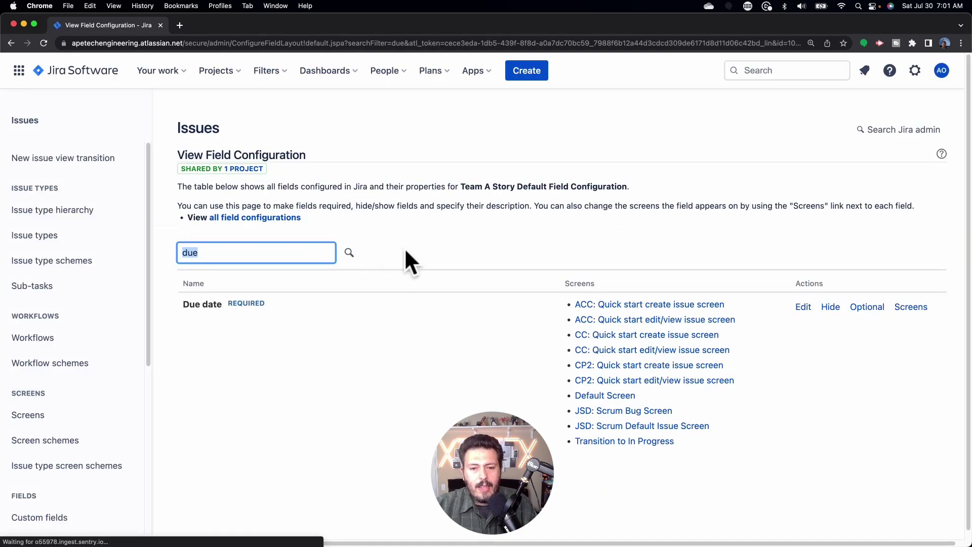
click(867, 308)
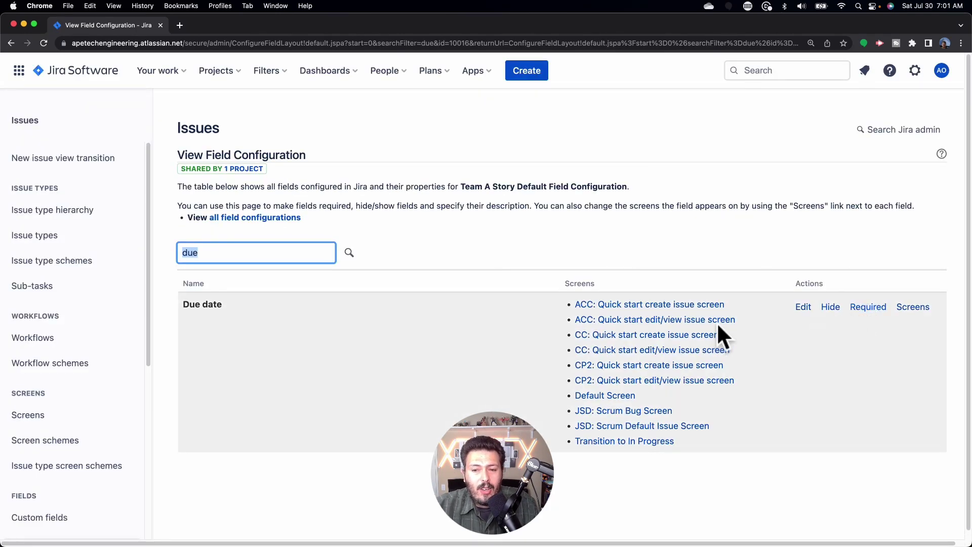
click(871, 308)
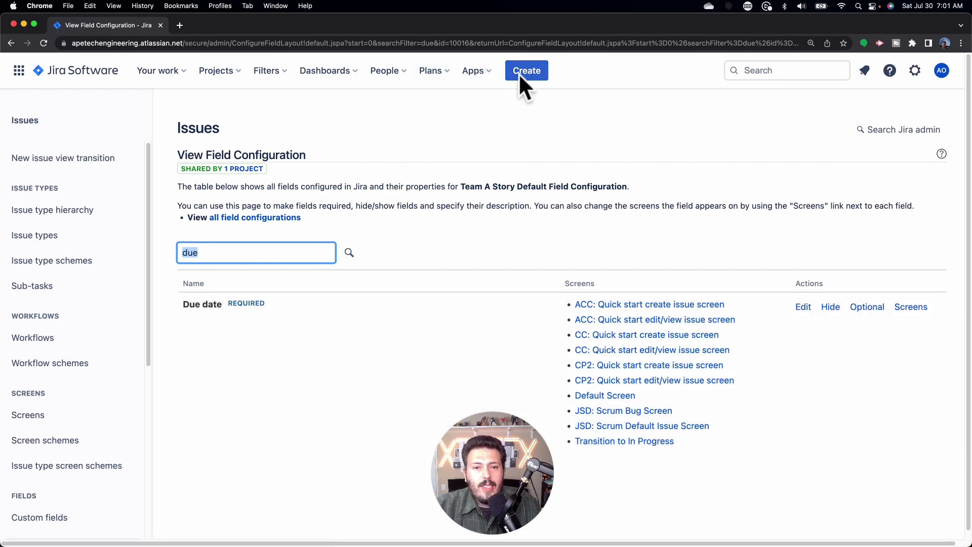
Start a new Story in the Jira Scrum Demonstration (JSD) project and check whether its Due date field is marked as required.
click(519, 75)
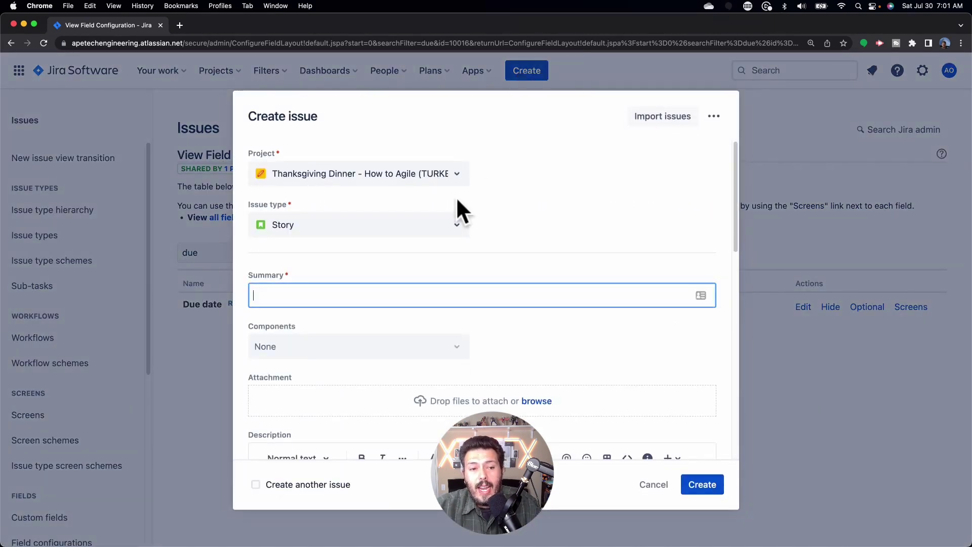
click(421, 178)
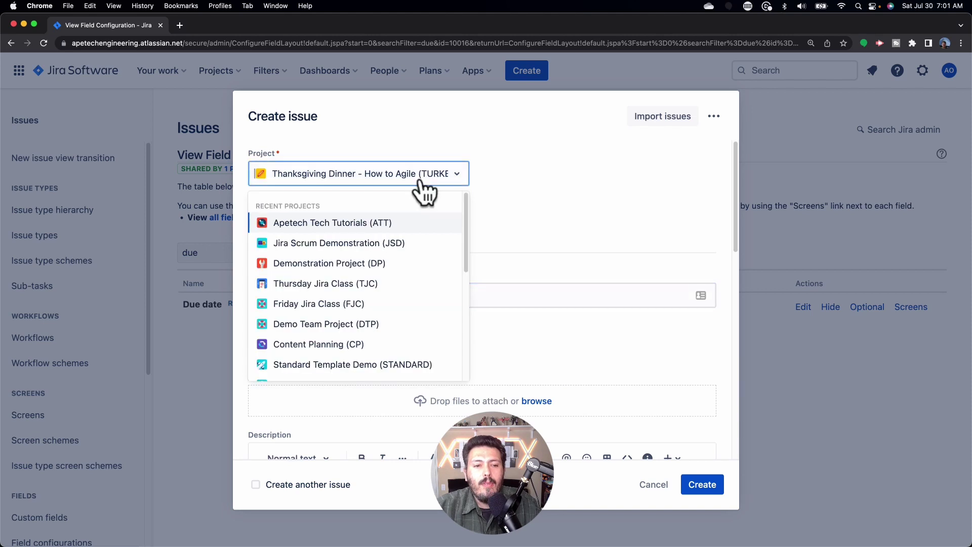
click(362, 242)
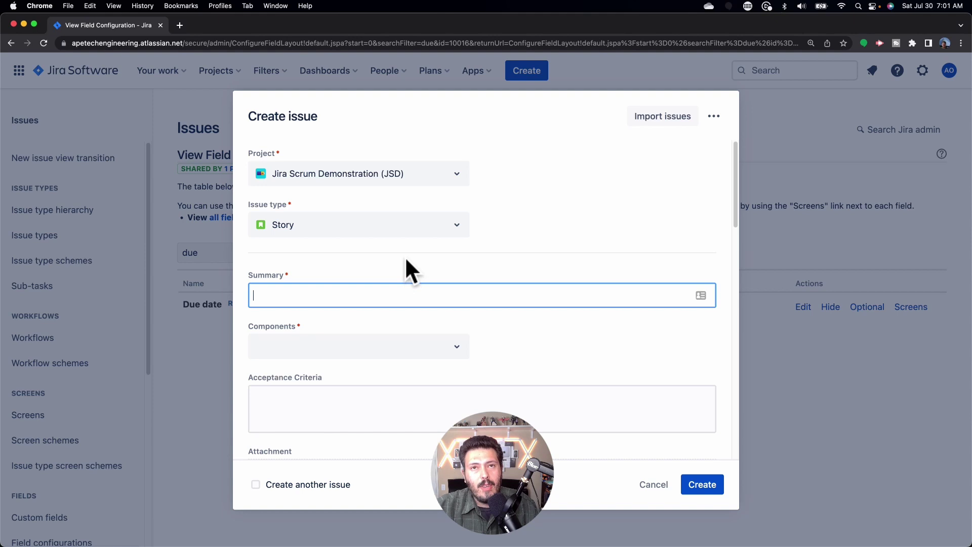
scroll(407, 259, down, 8)
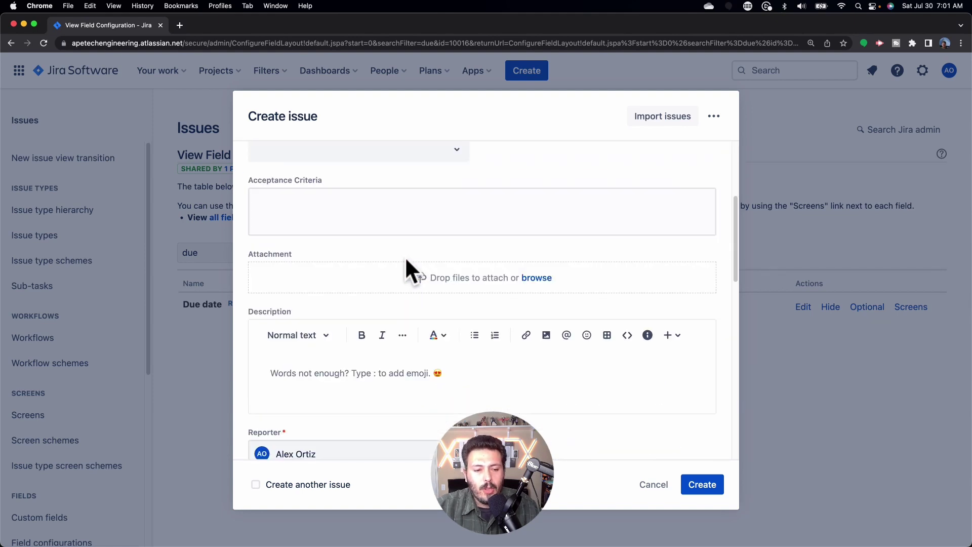
scroll(405, 256, down, 1)
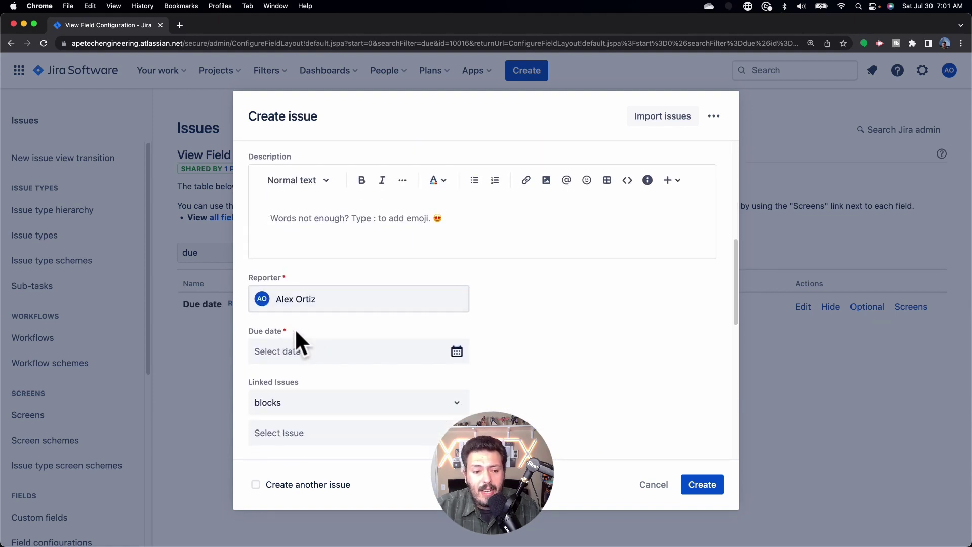
click(280, 332)
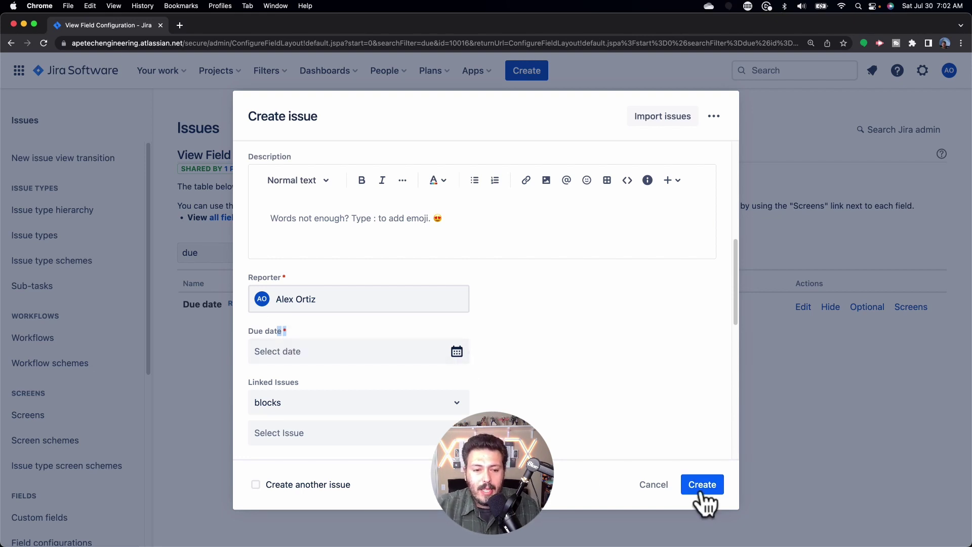
click(282, 334)
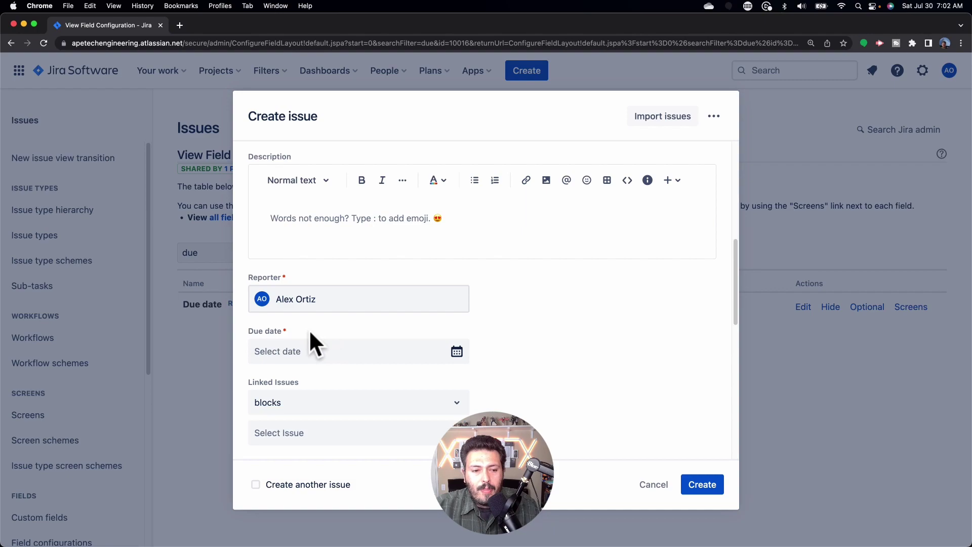
scroll(312, 342, up, 10)
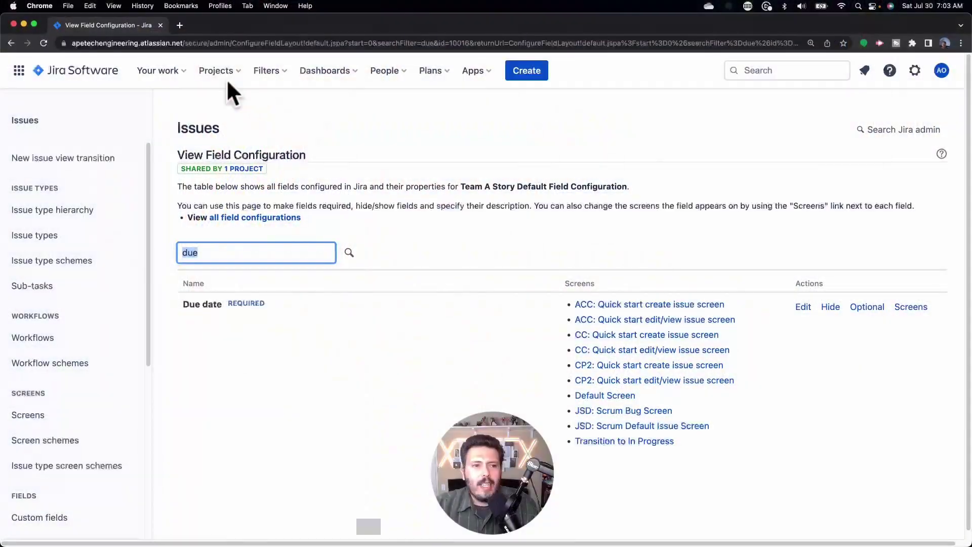
Open the Jira Scrum Demonstration (JSD) project's active sprint board and select the Things 2 issue.
click(213, 74)
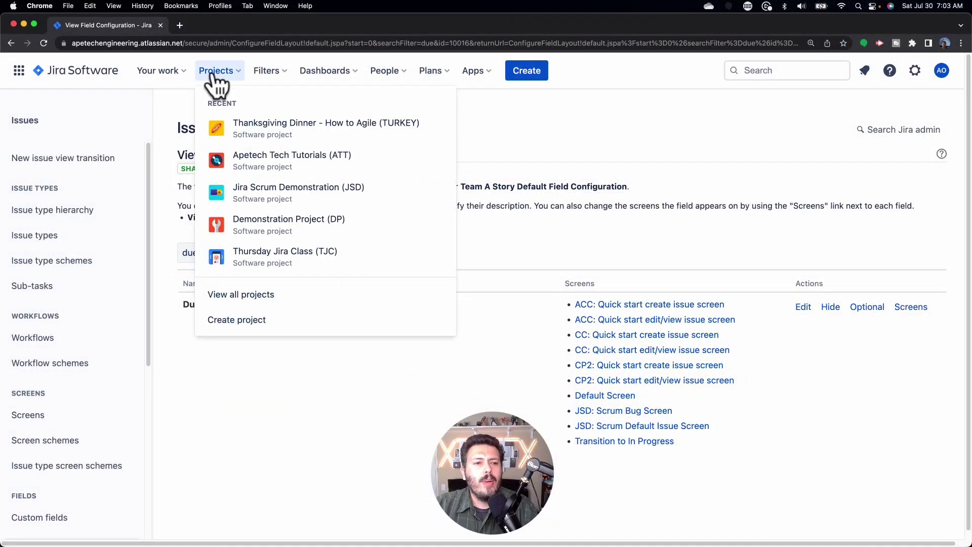
click(287, 202)
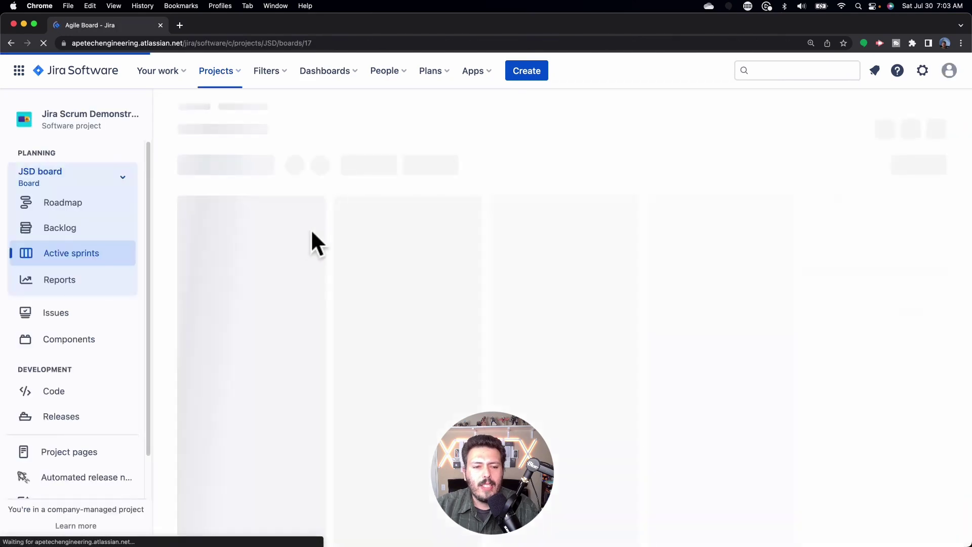
click(340, 282)
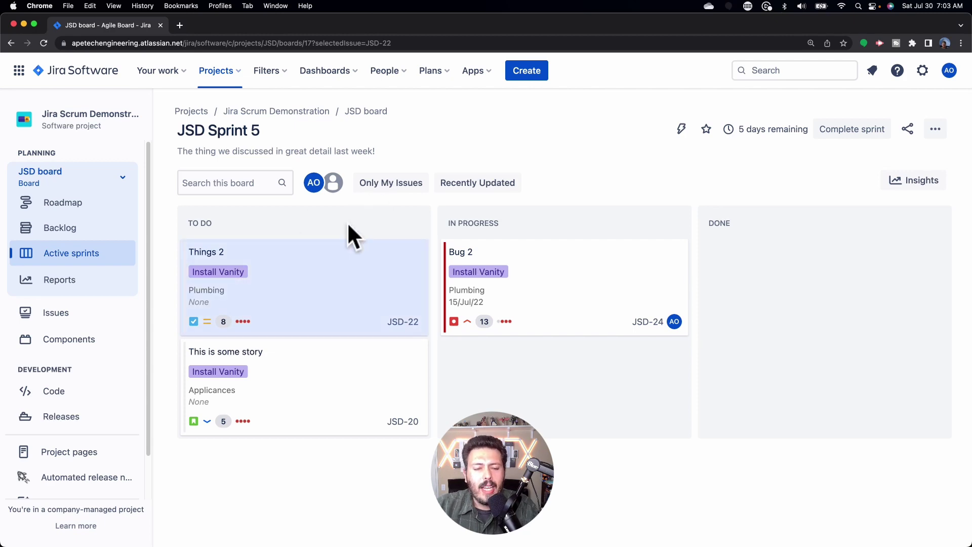
Start a new issue with the type Task to check its required fields, and discard the form.
click(516, 76)
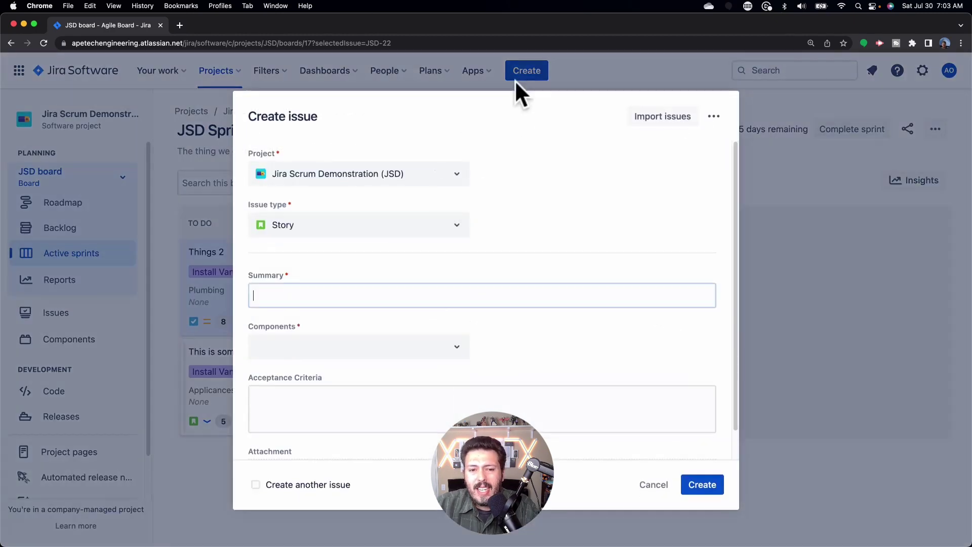
click(403, 233)
click(372, 258)
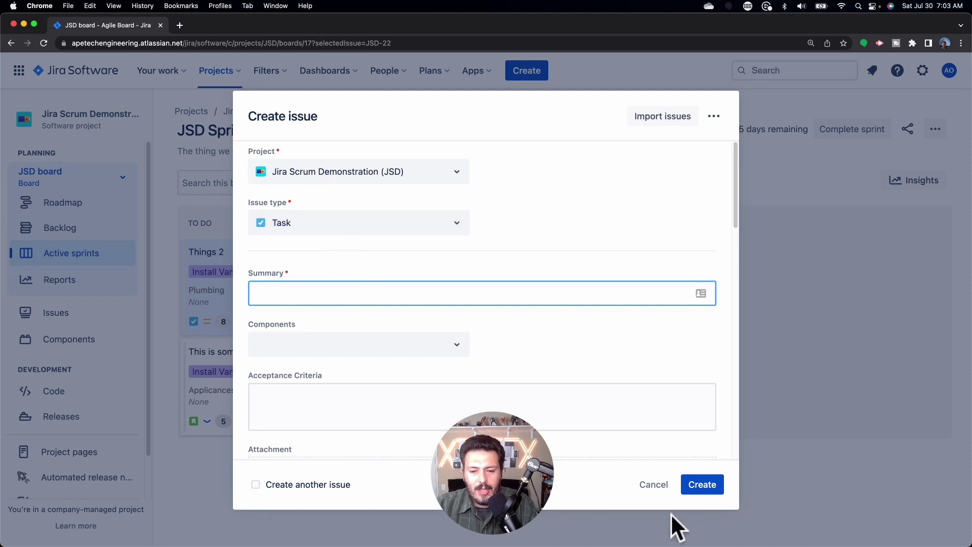
click(653, 485)
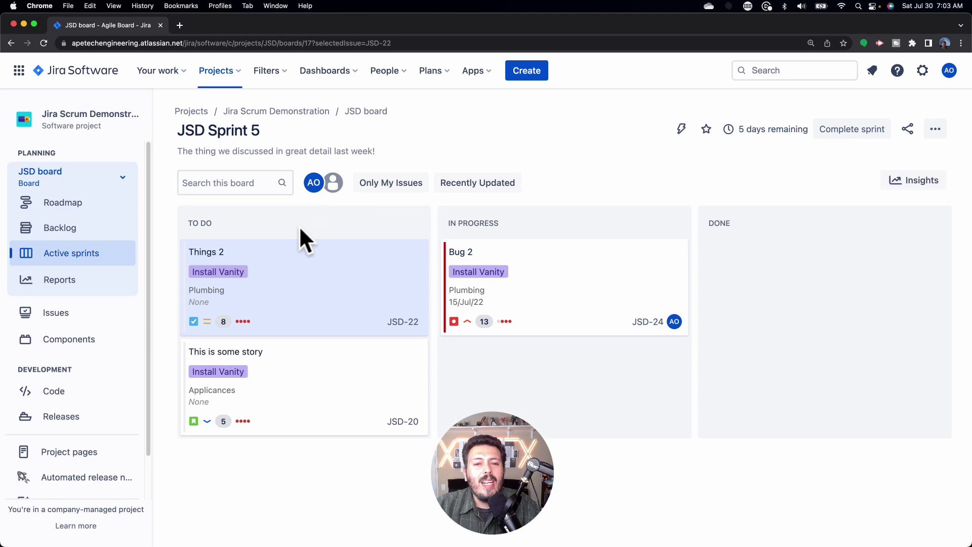
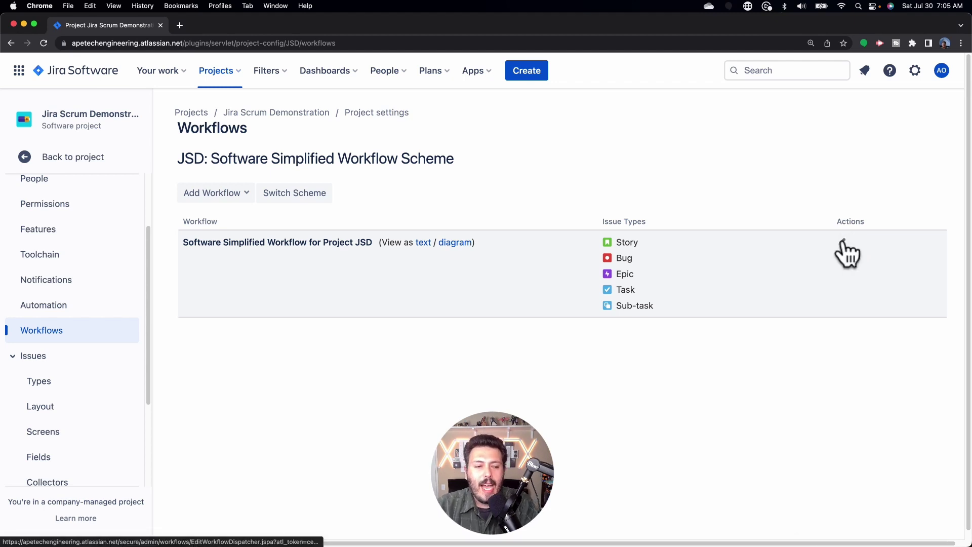
Edit the Software Simplified Workflow for Project JSD and open the validators of the Create transition leading to To Do.
click(843, 243)
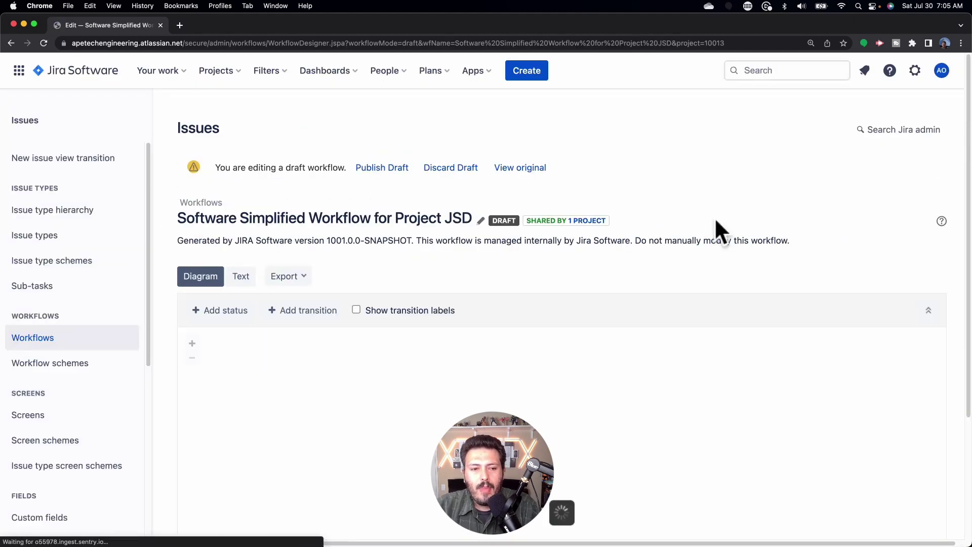
scroll(591, 247, down, 3)
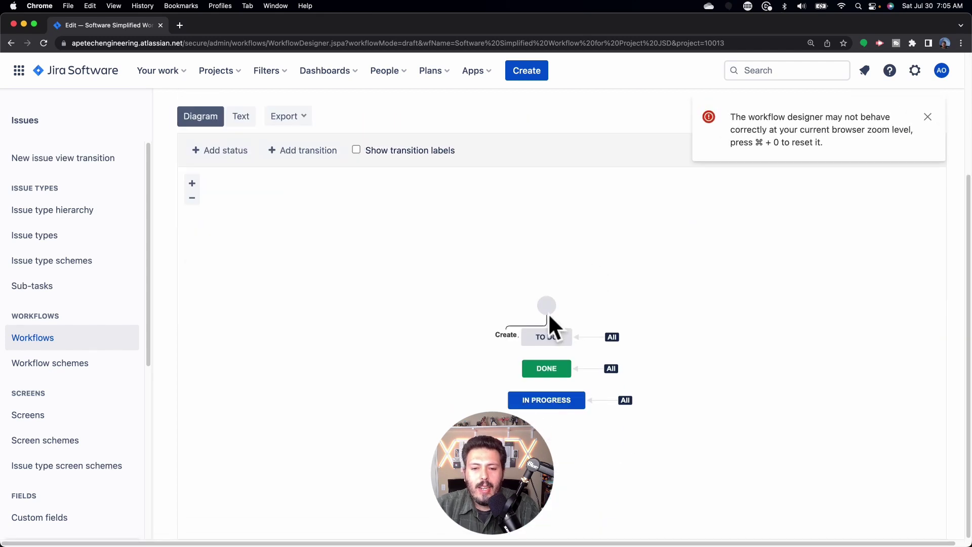
click(547, 317)
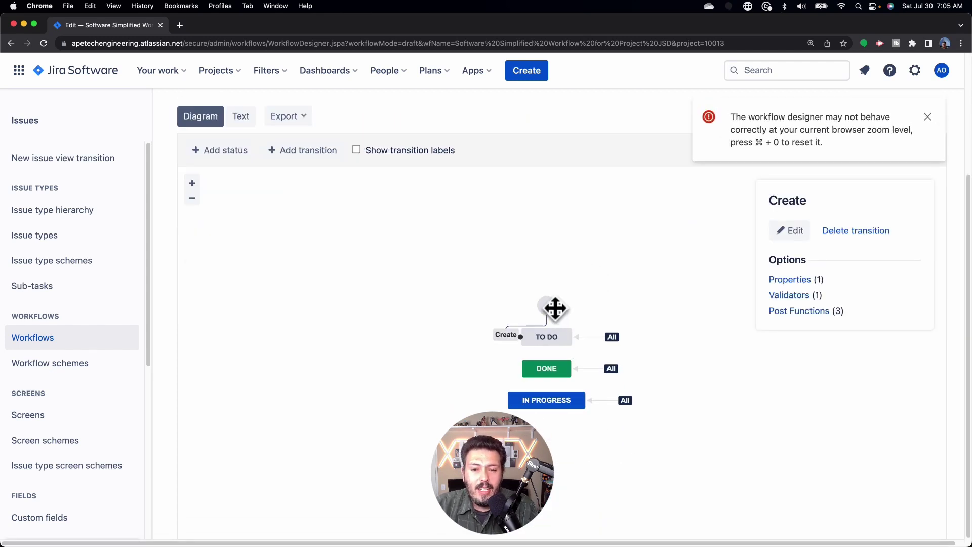
click(545, 339)
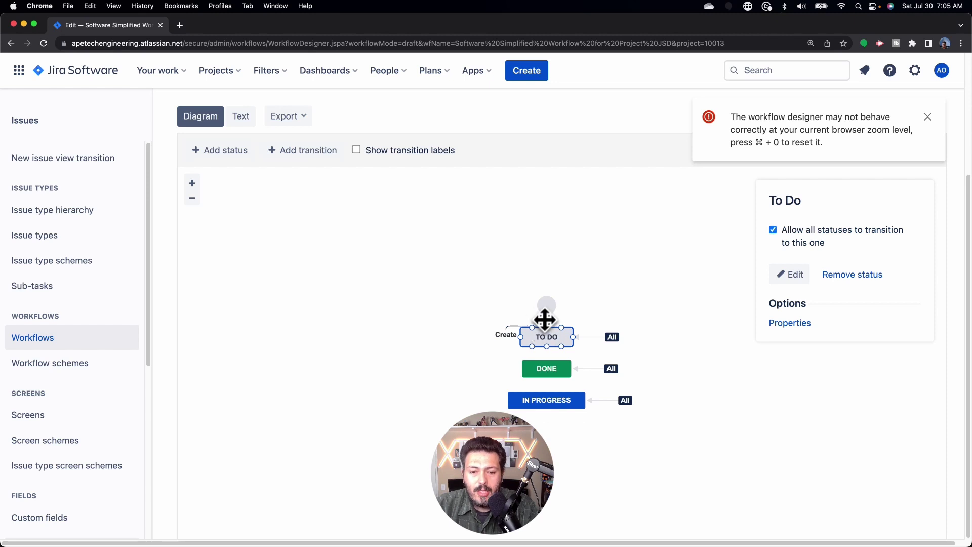
click(517, 332)
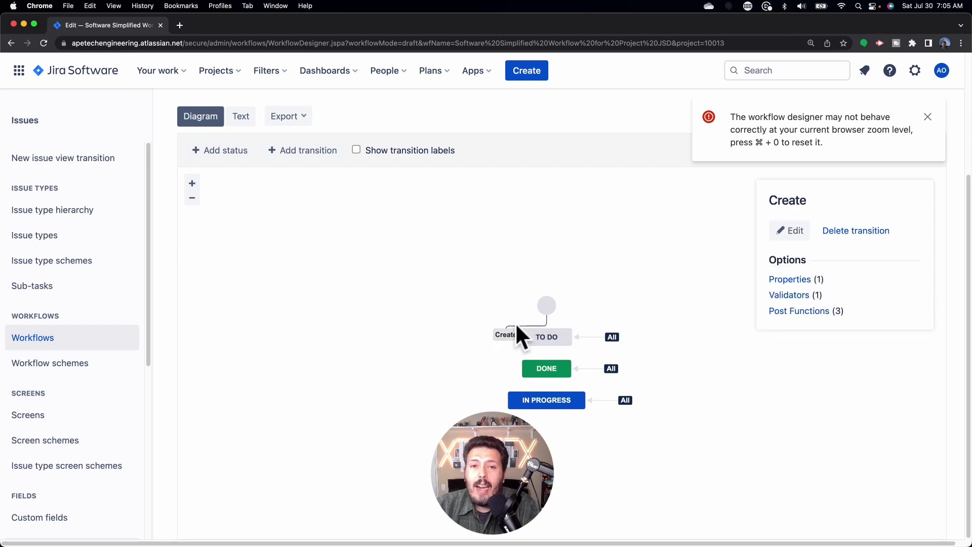
click(928, 118)
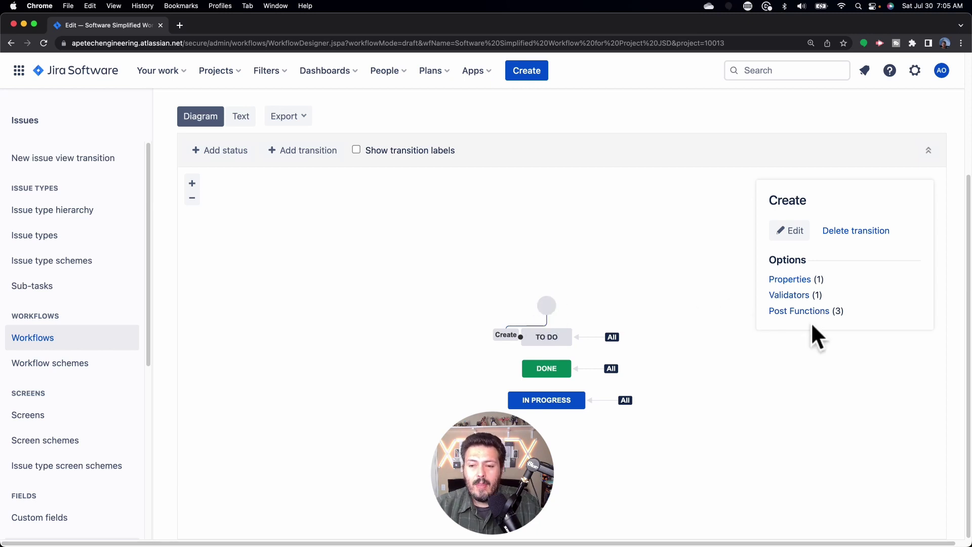
click(797, 296)
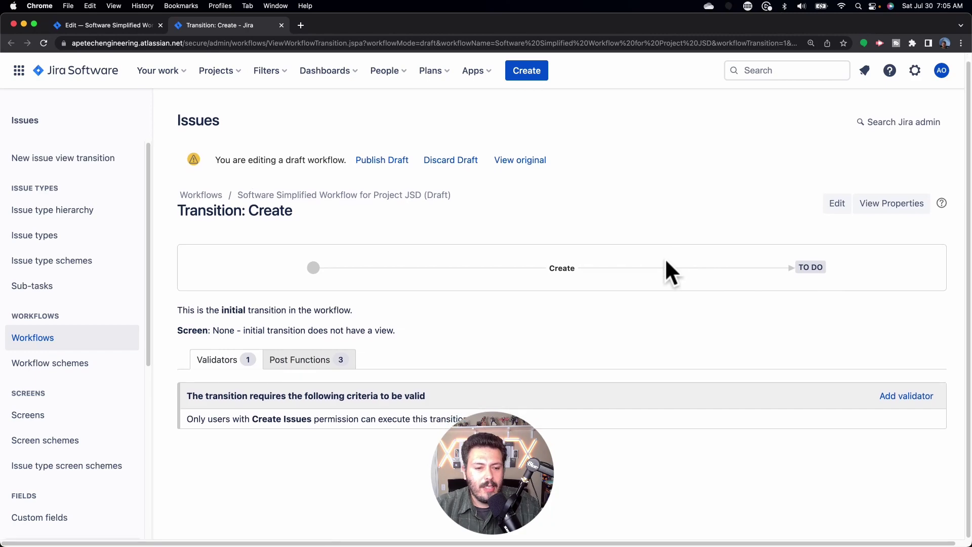
Add a Field Required Validator to the Create transition for the Components field, leaving the optional error message empty.
click(886, 398)
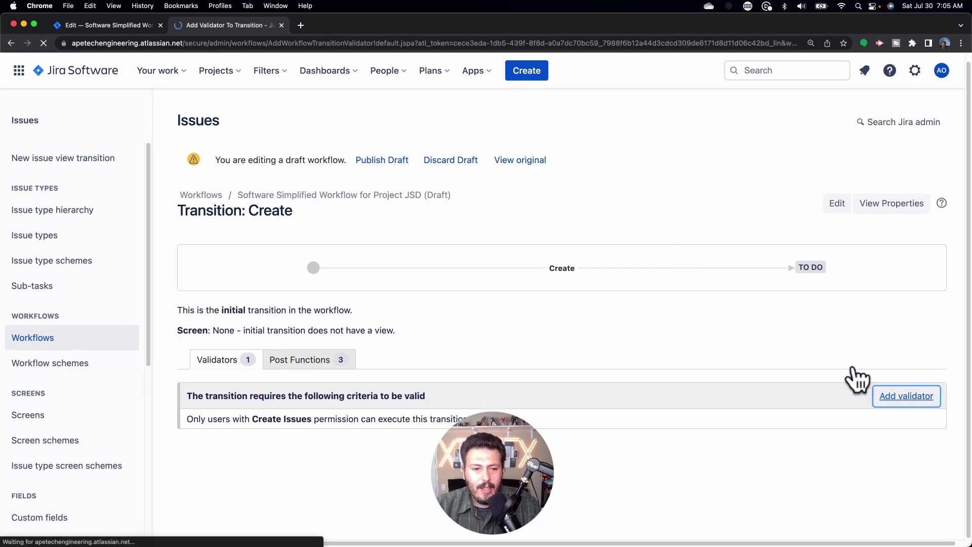
click(191, 245)
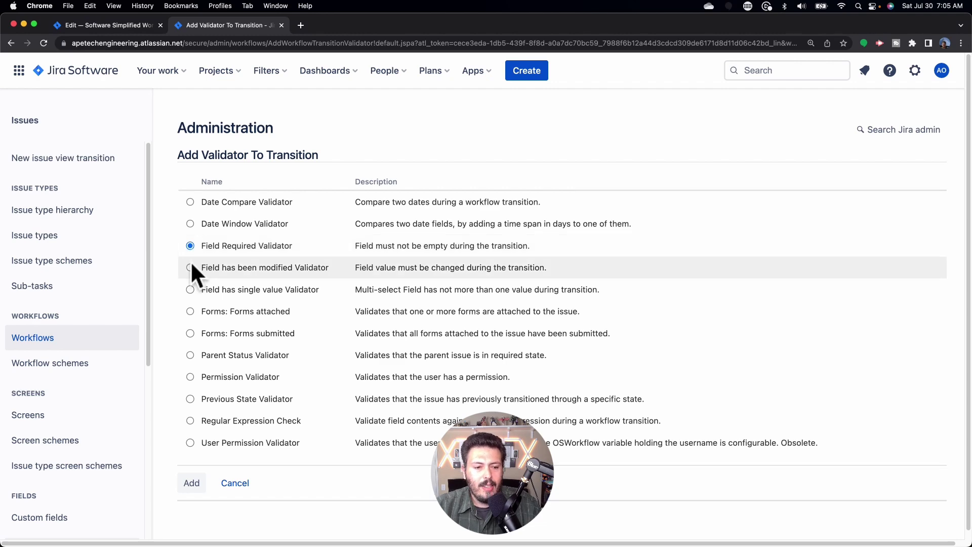
click(192, 484)
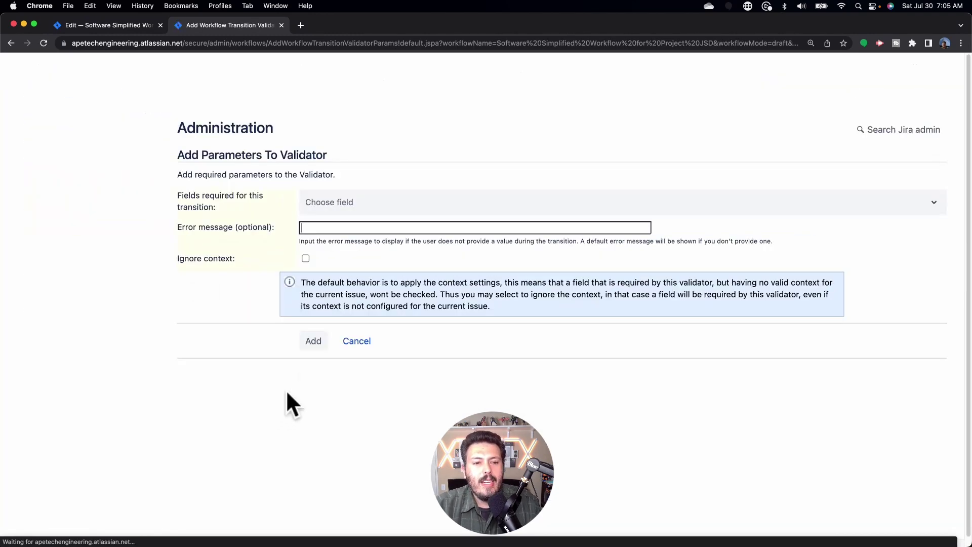
click(342, 203)
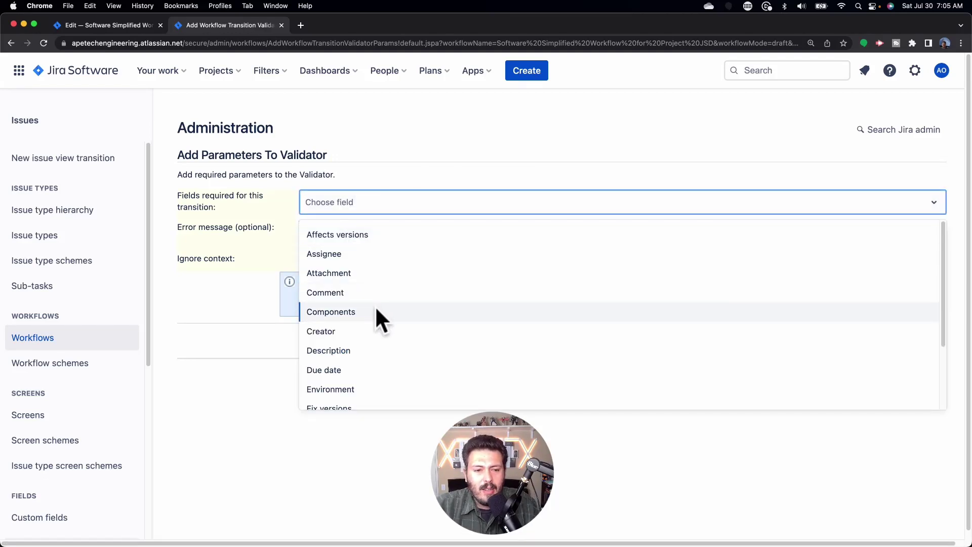
click(376, 309)
click(332, 228)
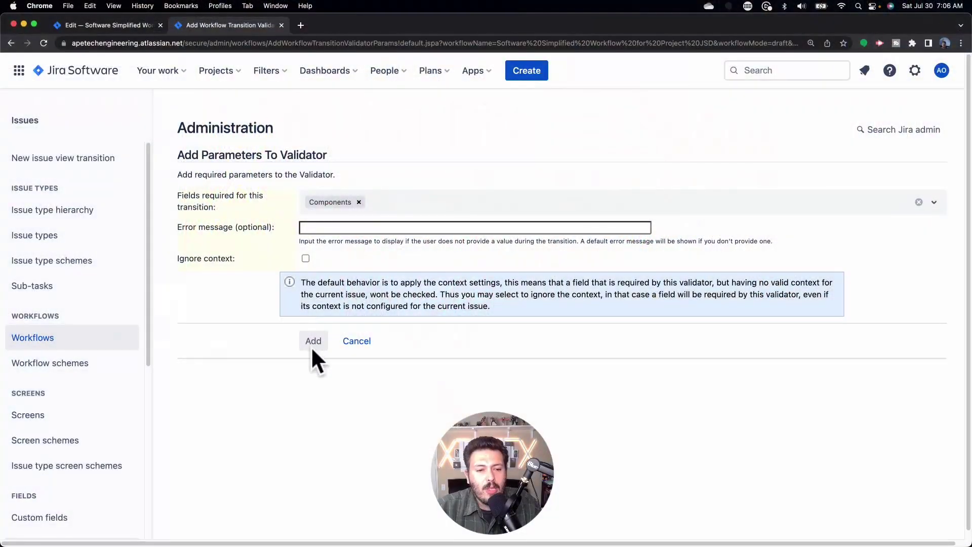
click(314, 341)
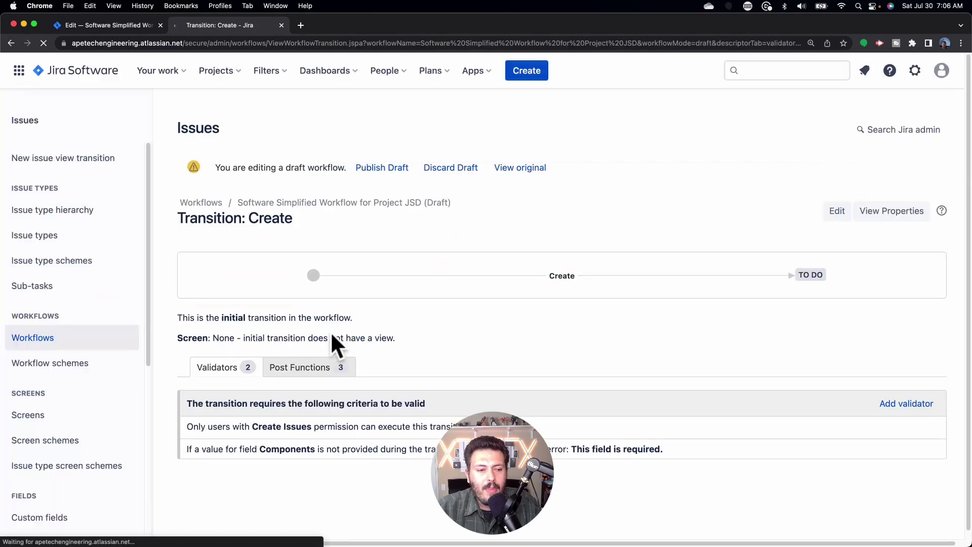
Publish the draft of the Software Simplified Workflow for Project JSD without saving a backup copy.
click(384, 170)
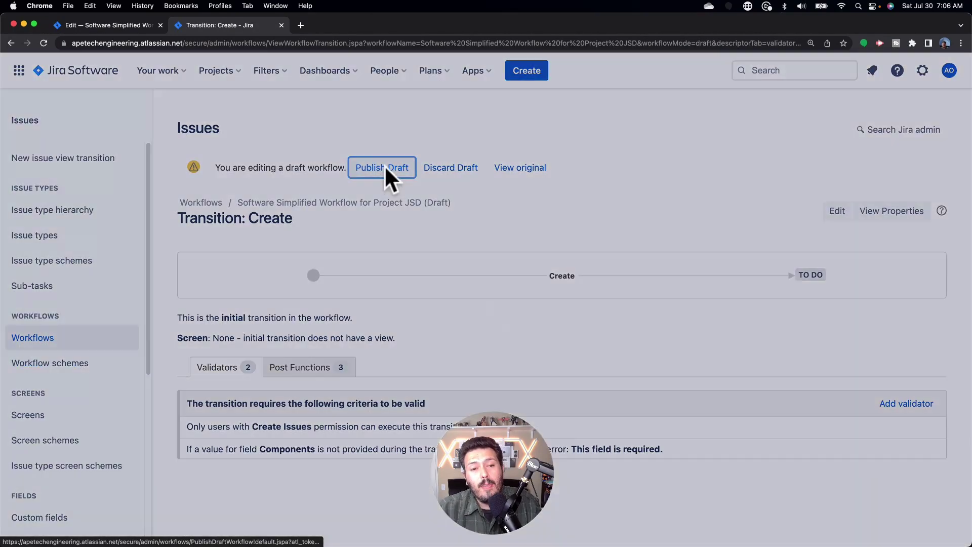
click(492, 316)
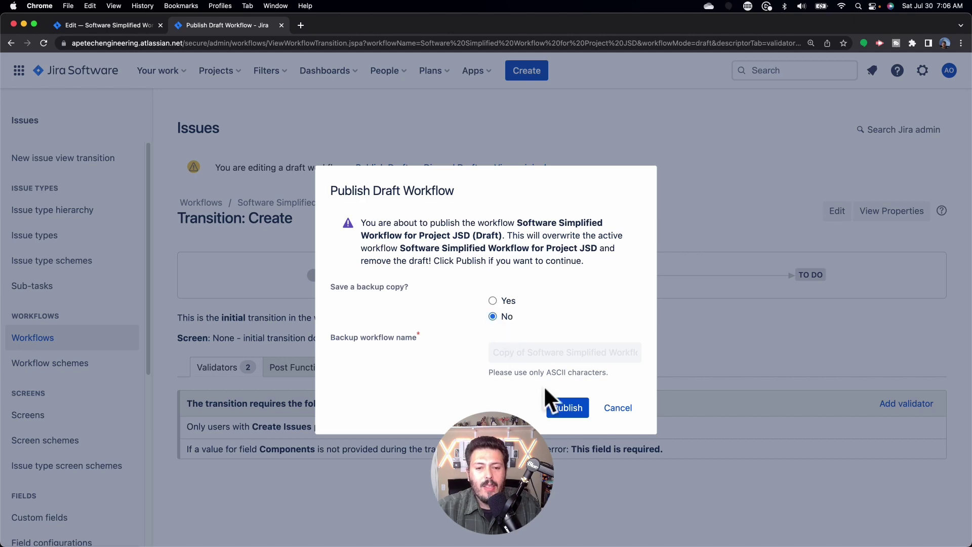
click(565, 407)
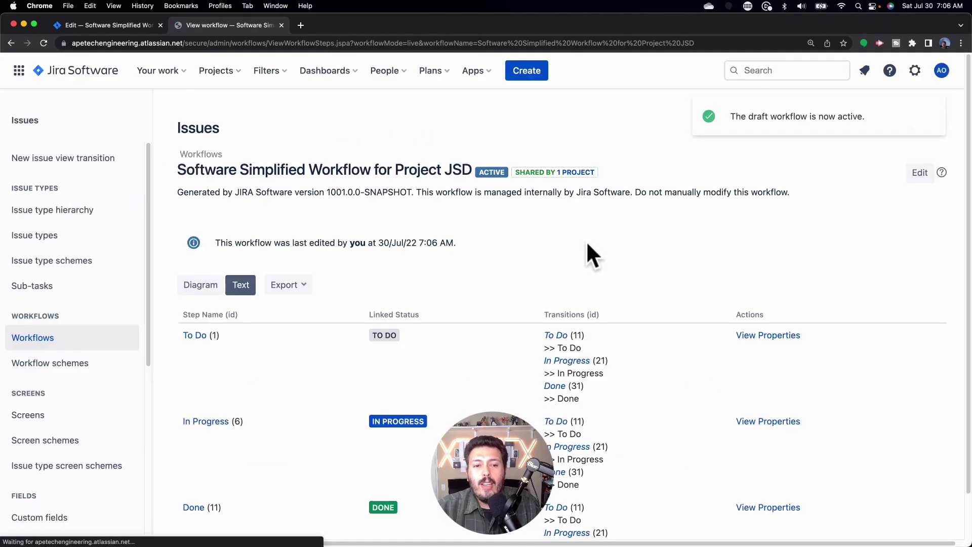
Try to create a Task with the summary "Some task" and no component in the Jira Scrum Demonstration (JSD) project to test the validator.
click(527, 69)
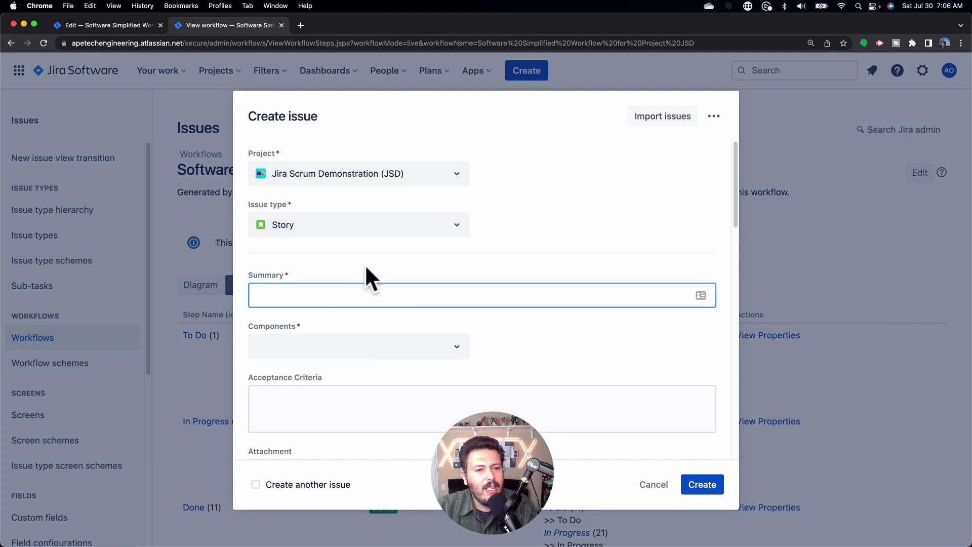
click(366, 223)
click(346, 260)
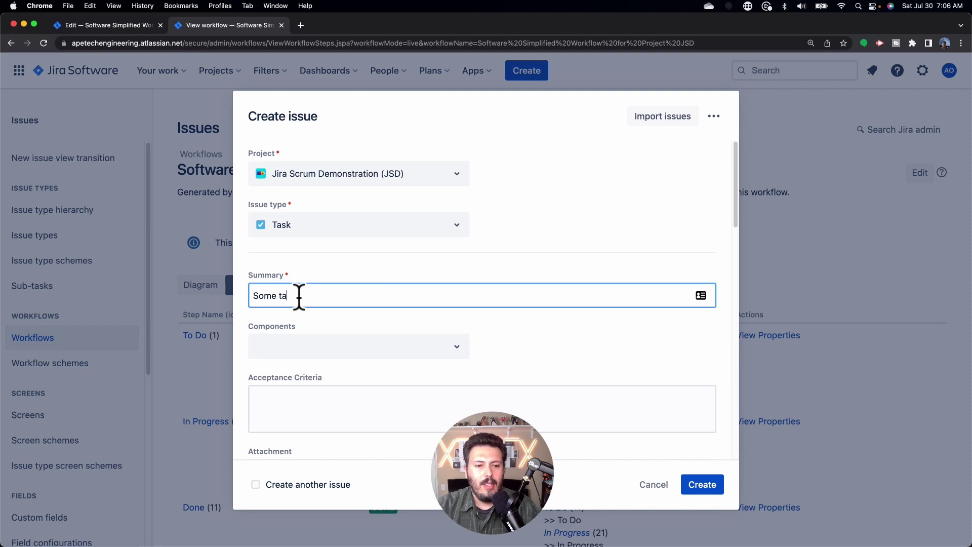
click(704, 488)
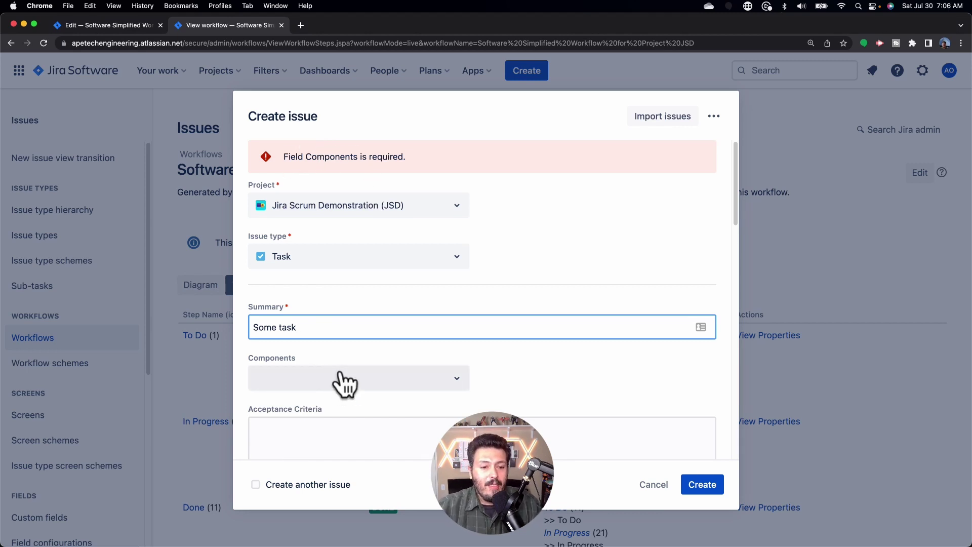
scroll(306, 361, down, 5)
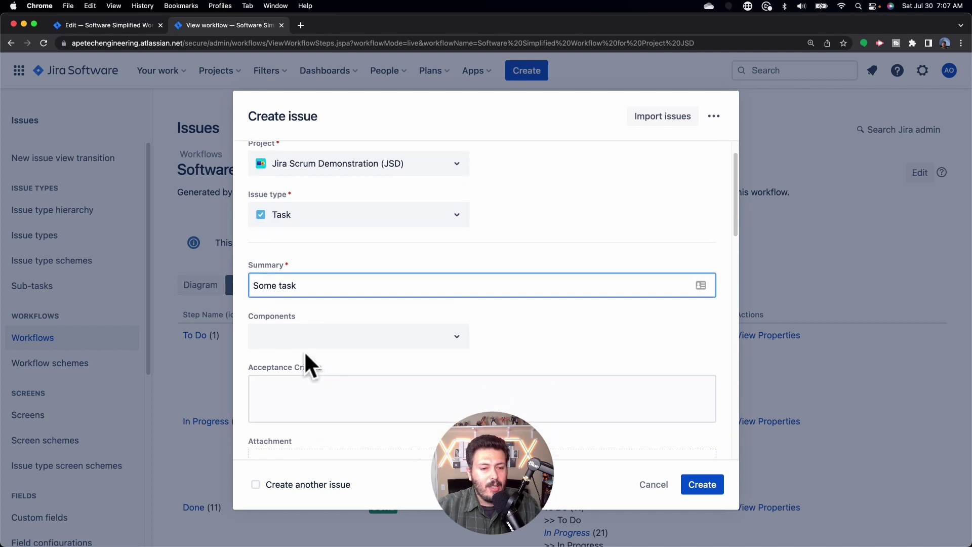
scroll(315, 243, up, 5)
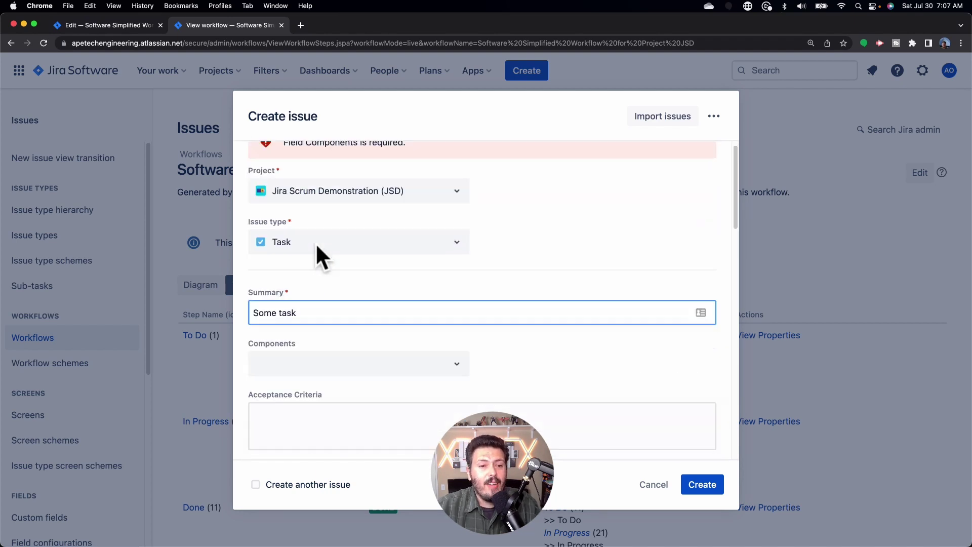